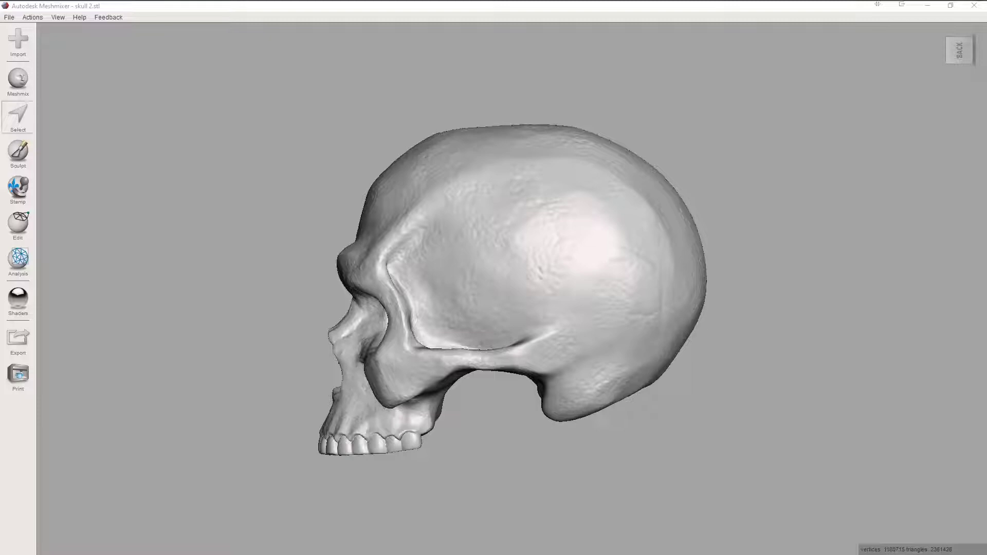
# Brush-select a horizontal band around the back of the skull and slice it with a horizontal Plane Cut set to Slice (Keep Both)
pyautogui.click(18, 116)
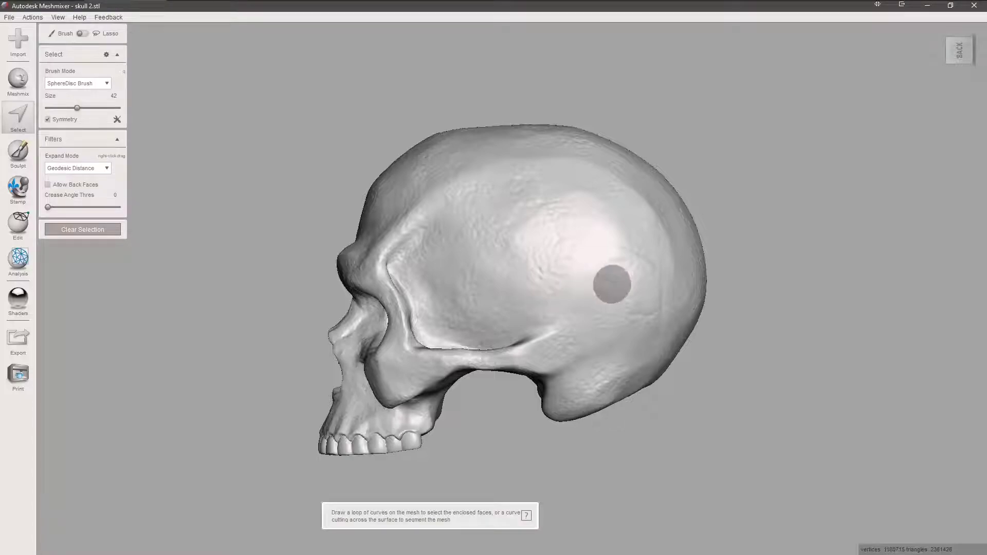
pyautogui.moveTo(612, 284); pyautogui.dragTo(480, 285, button='right')
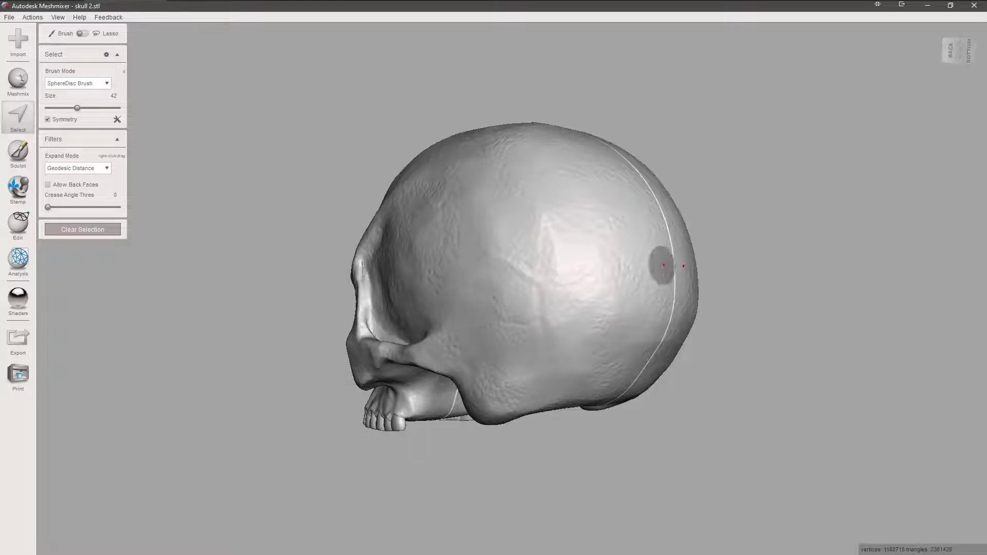
pyautogui.moveTo(675, 264); pyautogui.dragTo(473, 266)
pyautogui.moveTo(614, 278)
pyautogui.mouseDown(button='right')
pyautogui.moveTo(676, 272)
pyautogui.moveTo(667, 276)
pyautogui.moveTo(694, 281)
pyautogui.mouseUp(button='right')
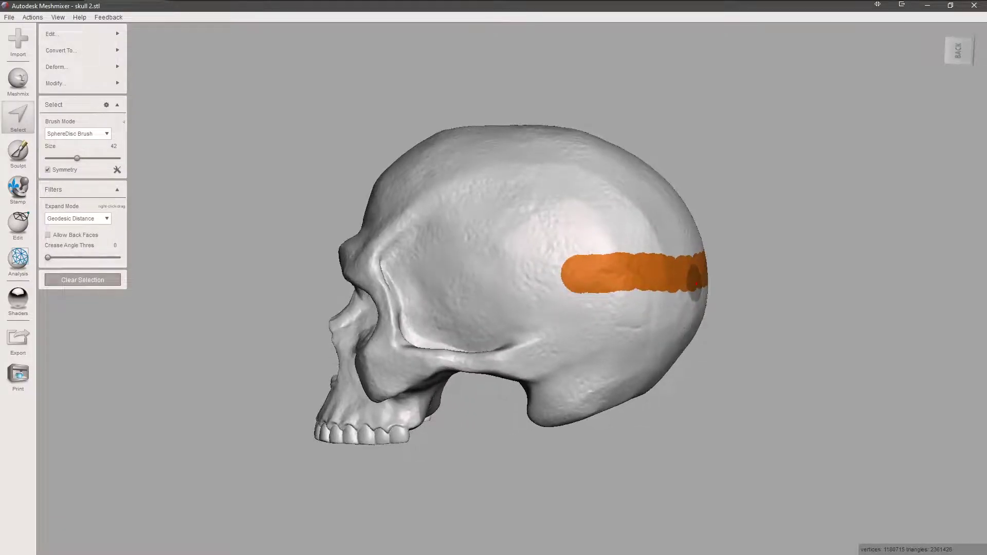
pyautogui.moveTo(82, 33)
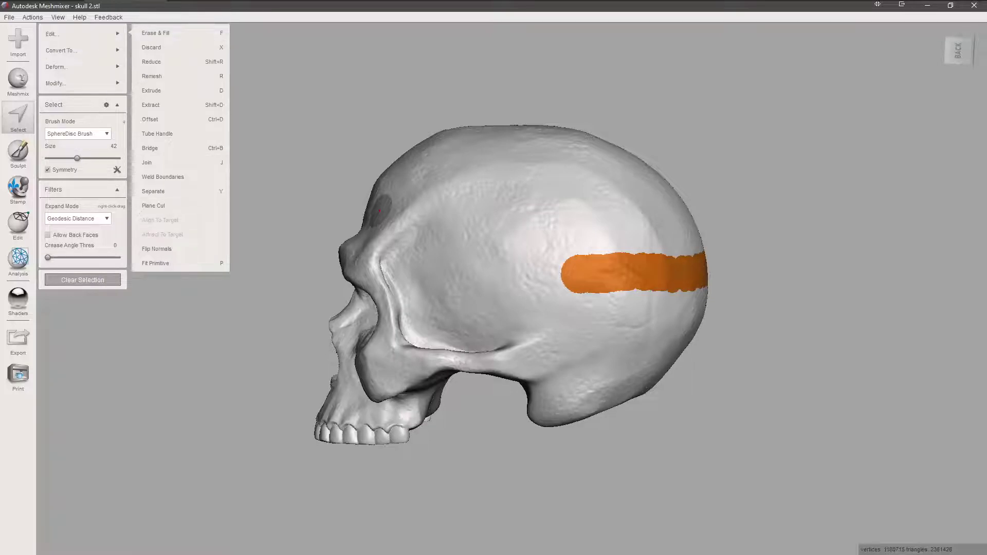
pyautogui.click(153, 206)
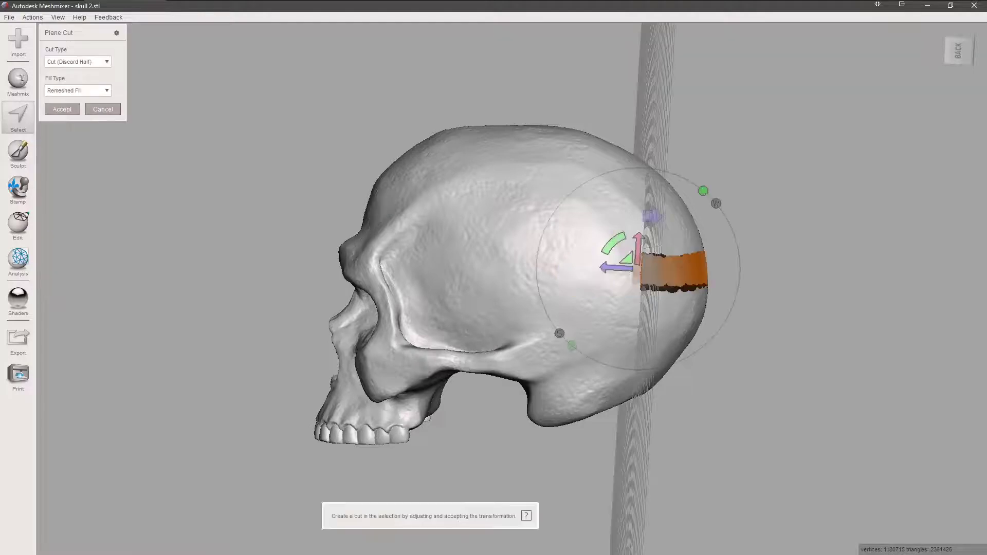
pyautogui.moveTo(614, 243); pyautogui.dragTo(710, 219)
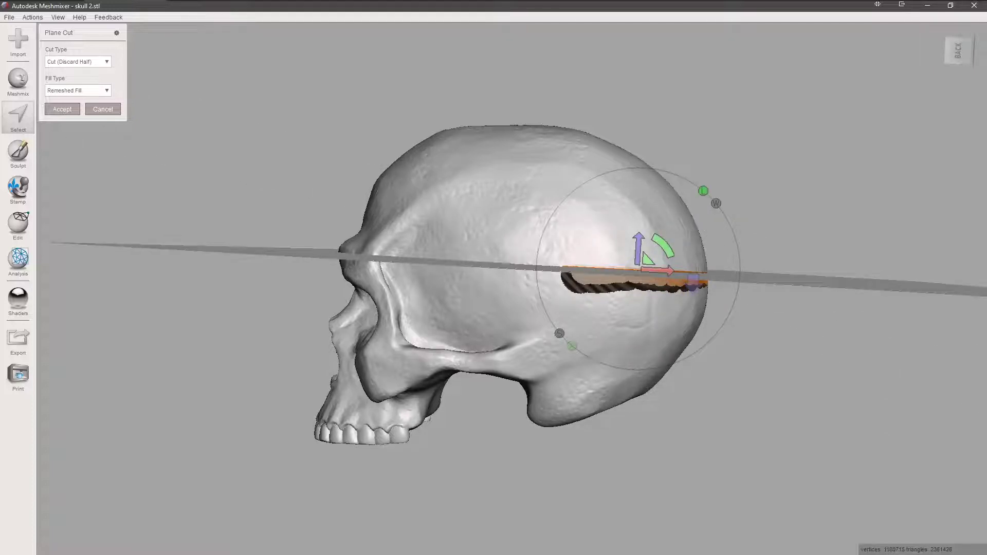
pyautogui.click(77, 62)
pyautogui.click(69, 83)
pyautogui.press('Return')
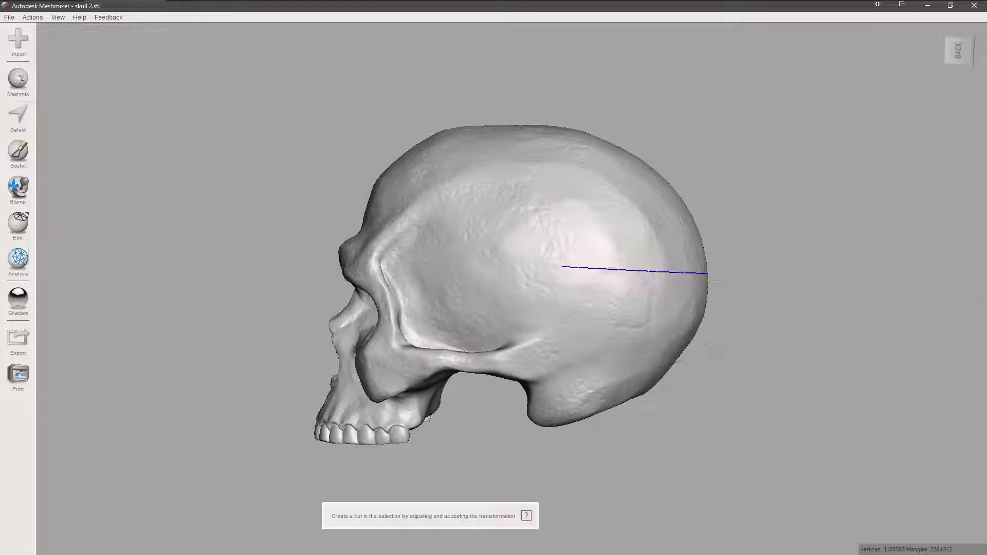
# Brush-select a vertical strip down from the horizontal cut's front end and slice it with a vertical Plane Cut set to Slice (Keep Both)
pyautogui.moveTo(591, 278)
pyautogui.mouseDown(button='right')
pyautogui.moveTo(303, 278)
pyautogui.moveTo(591, 270)
pyautogui.mouseUp(button='right')
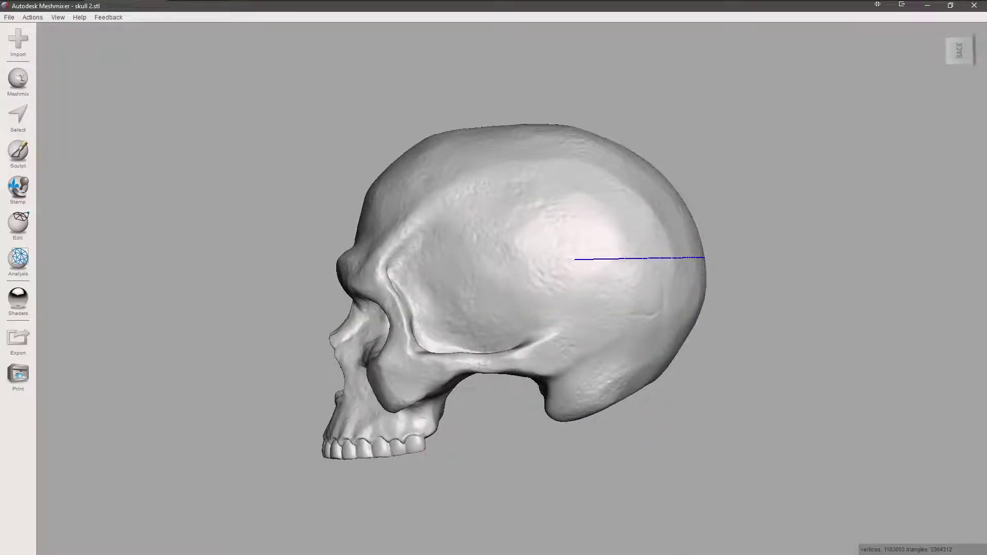
pyautogui.click(18, 116)
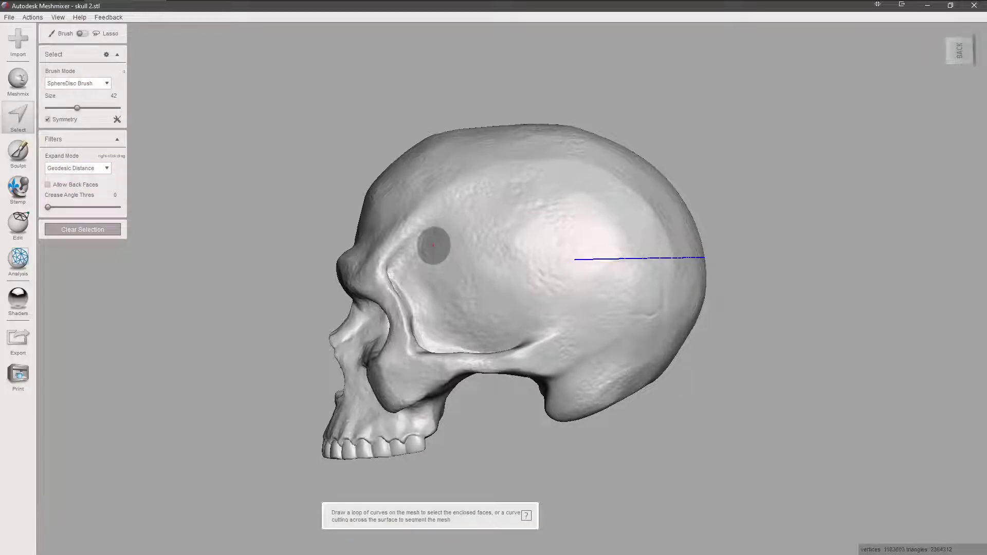
pyautogui.scroll(-2, 433, 246)
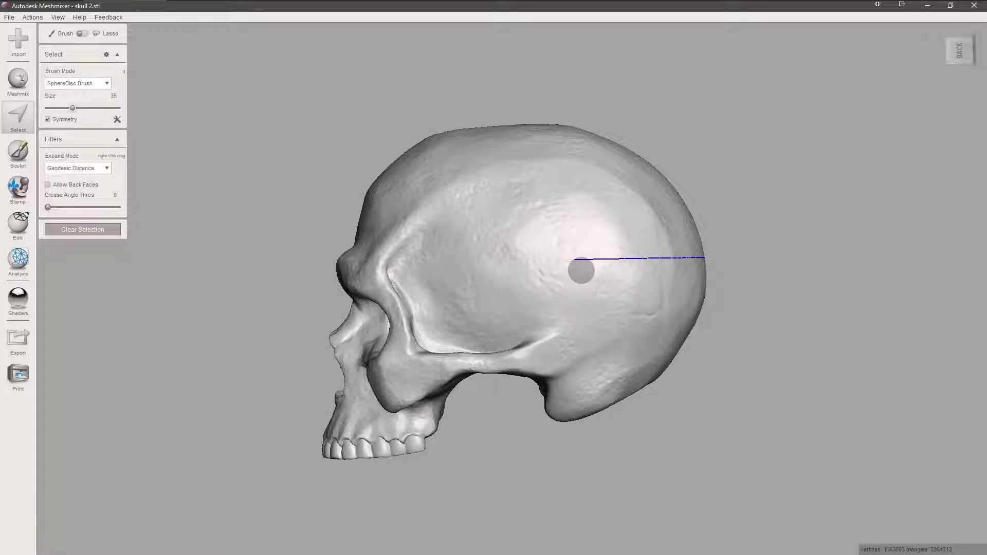
pyautogui.moveTo(581, 269); pyautogui.dragTo(582, 329)
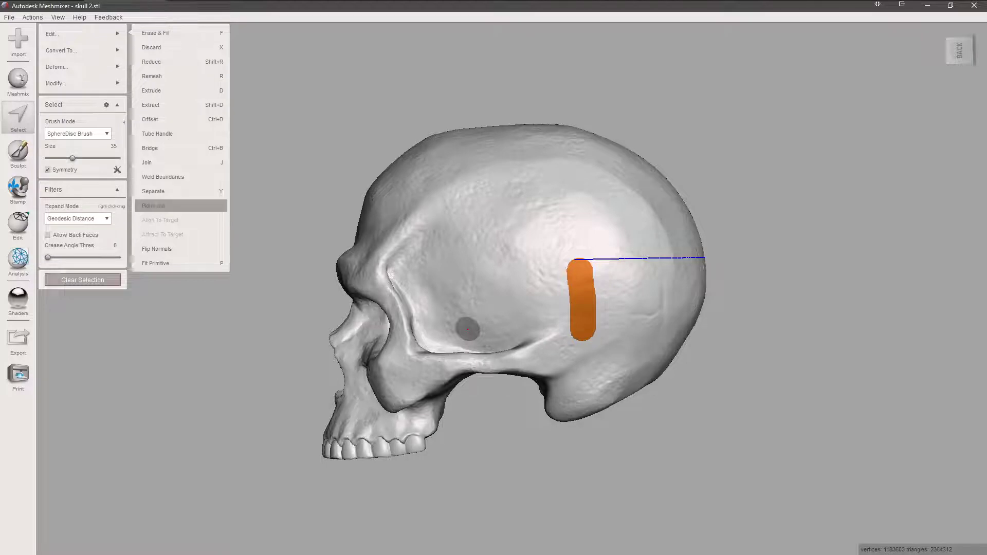
pyautogui.click(155, 205)
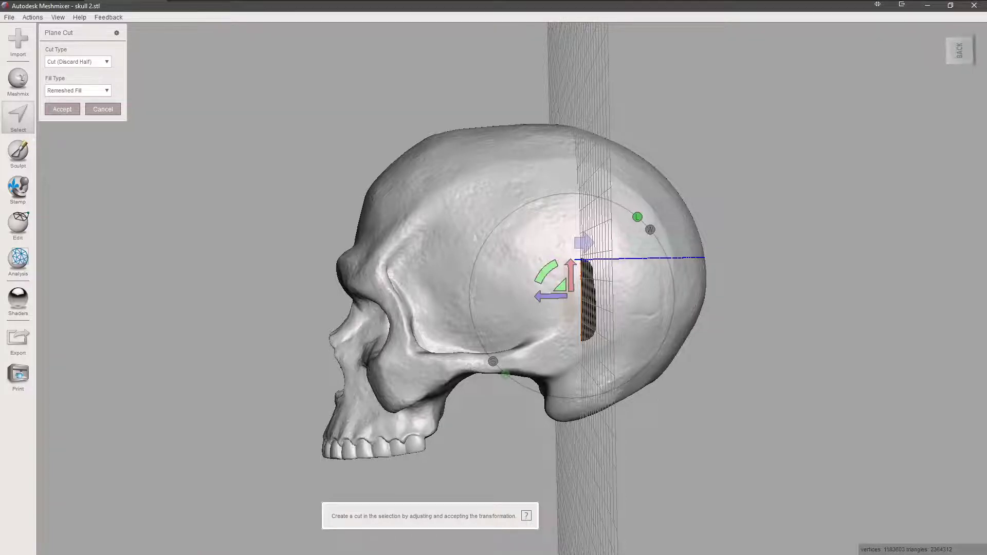
pyautogui.moveTo(551, 296); pyautogui.dragTo(546, 296)
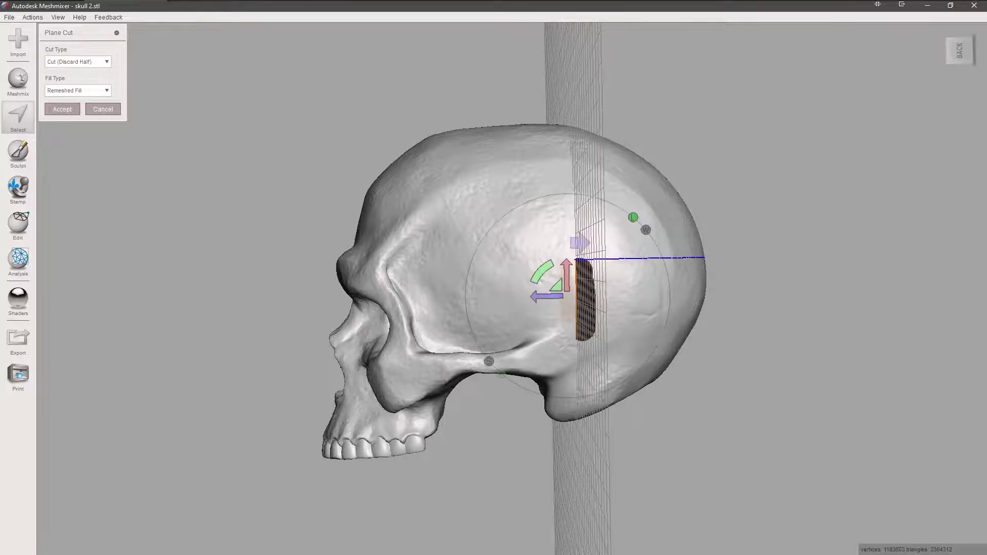
pyautogui.click(77, 62)
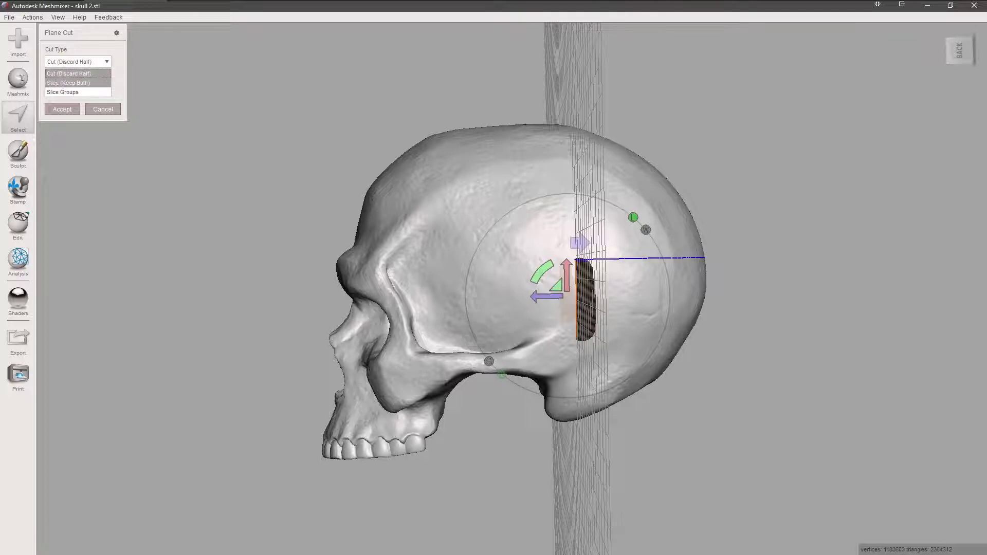
pyautogui.click(69, 82)
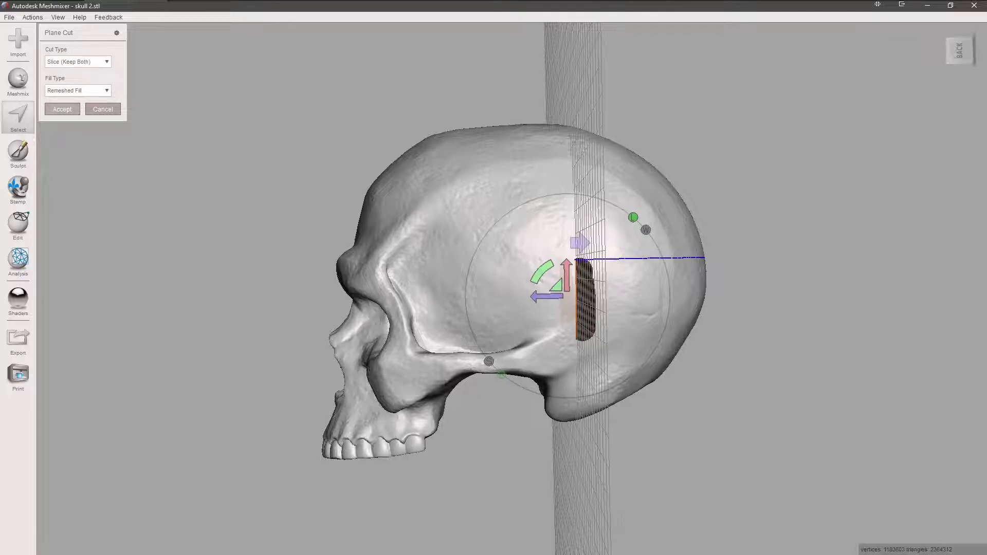
pyautogui.press('Return')
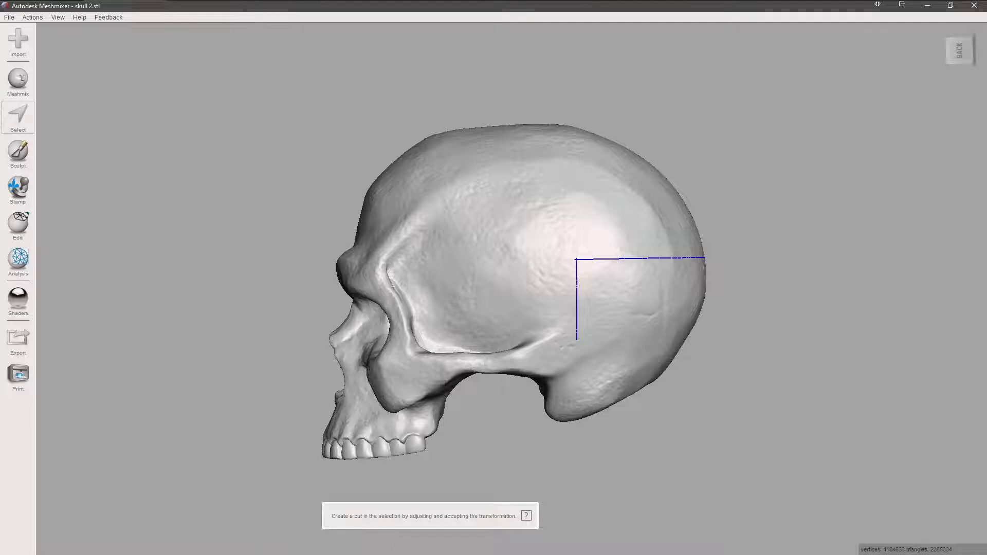
# Brush-select a horizontal strip forward from the vertical cut's lower end and set up a horizontal Plane Cut level with that end
pyautogui.click(20, 117)
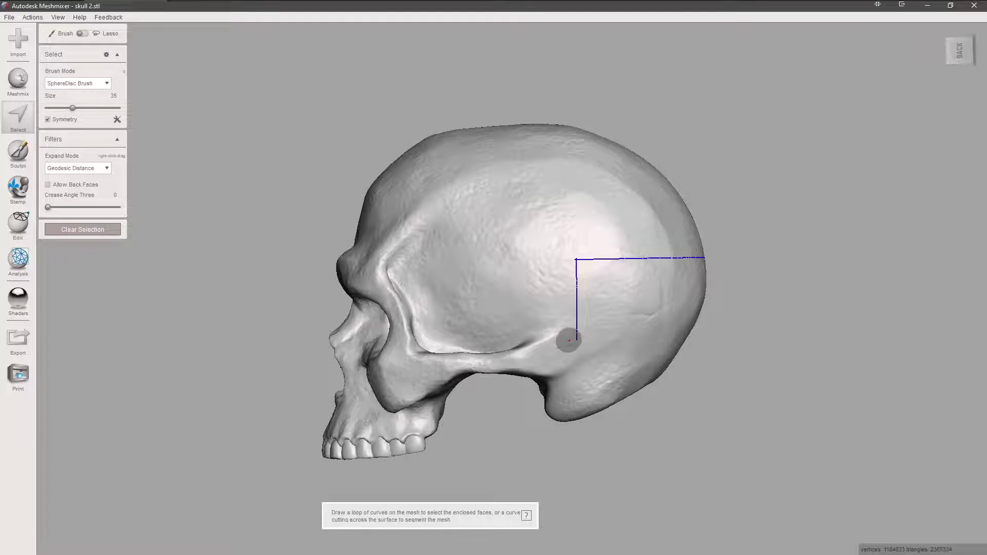
pyautogui.moveTo(565, 338); pyautogui.dragTo(438, 341)
pyautogui.moveTo(83, 34)
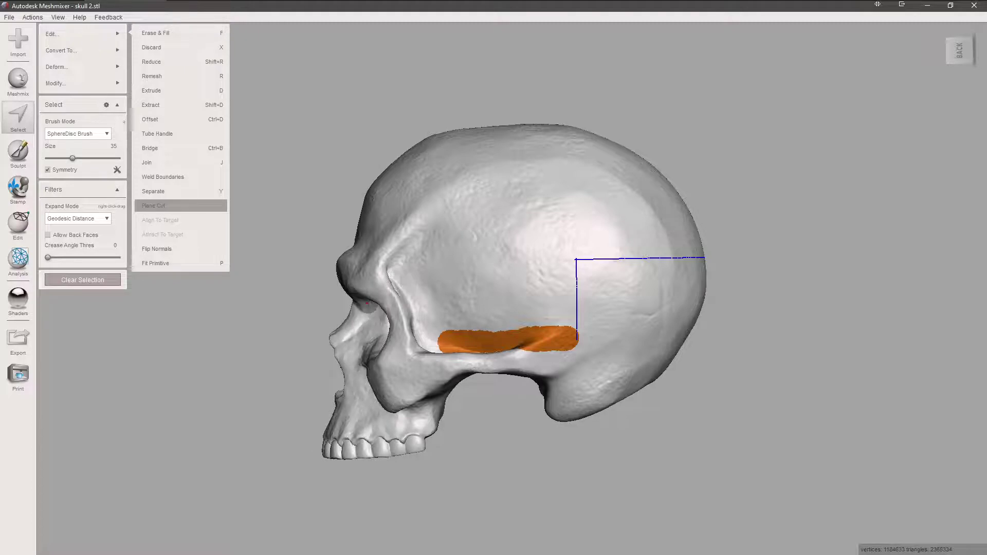
pyautogui.click(153, 205)
pyautogui.moveTo(482, 308); pyautogui.dragTo(572, 274)
pyautogui.moveTo(506, 311); pyautogui.dragTo(506, 314)
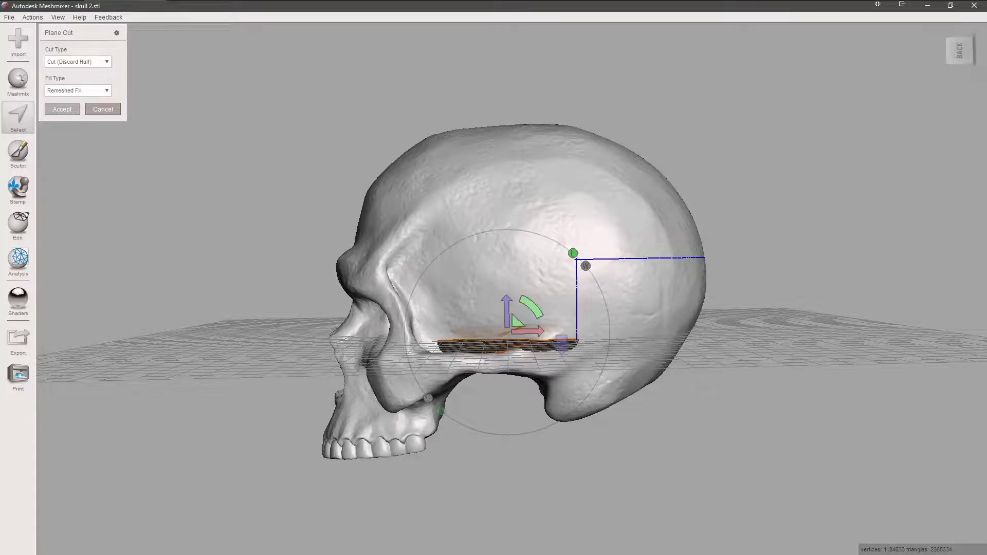
pyautogui.press('Return')
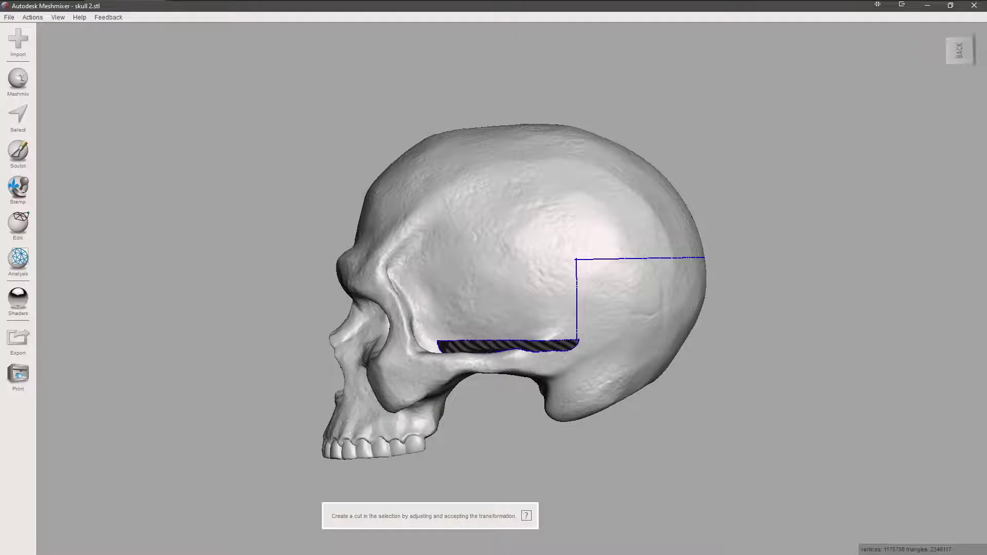
pyautogui.moveTo(506, 314); pyautogui.dragTo(507, 343, button='right')
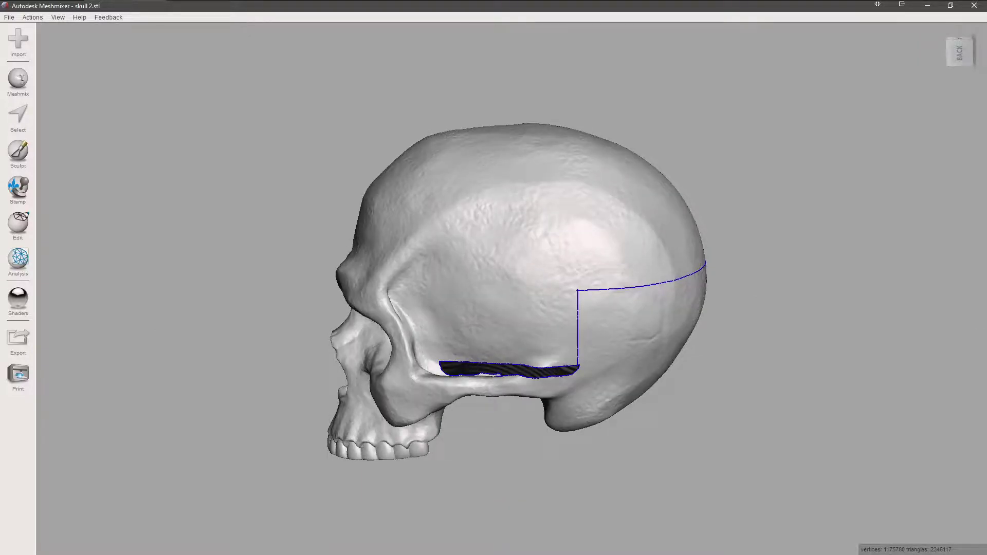
pyautogui.hotkey('ctrl', 'z')
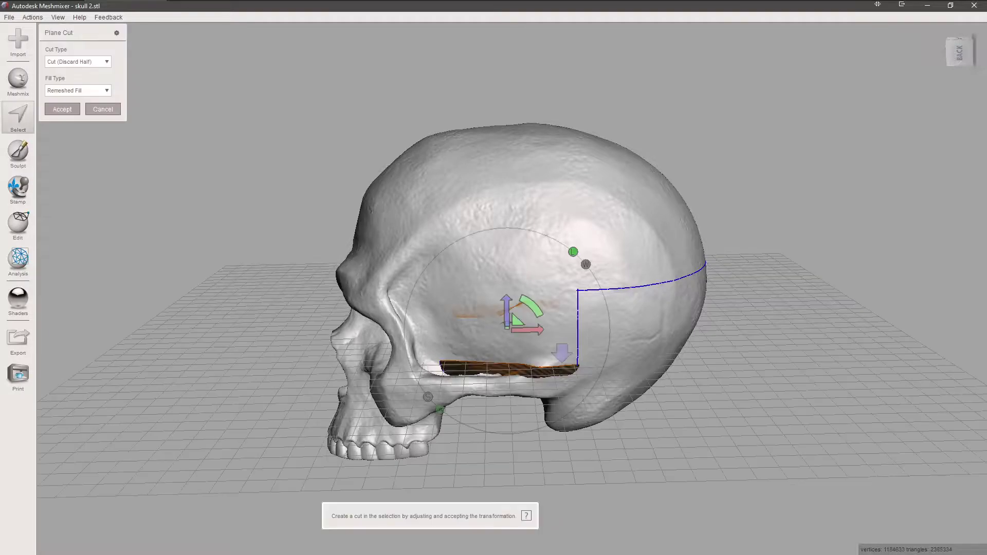
# Set the cut type to Slice (Keep Both), fine-tune the plane's height and apply the horizontal cut along the side strip
pyautogui.moveTo(507, 343); pyautogui.dragTo(507, 314, button='right')
pyautogui.click(77, 62)
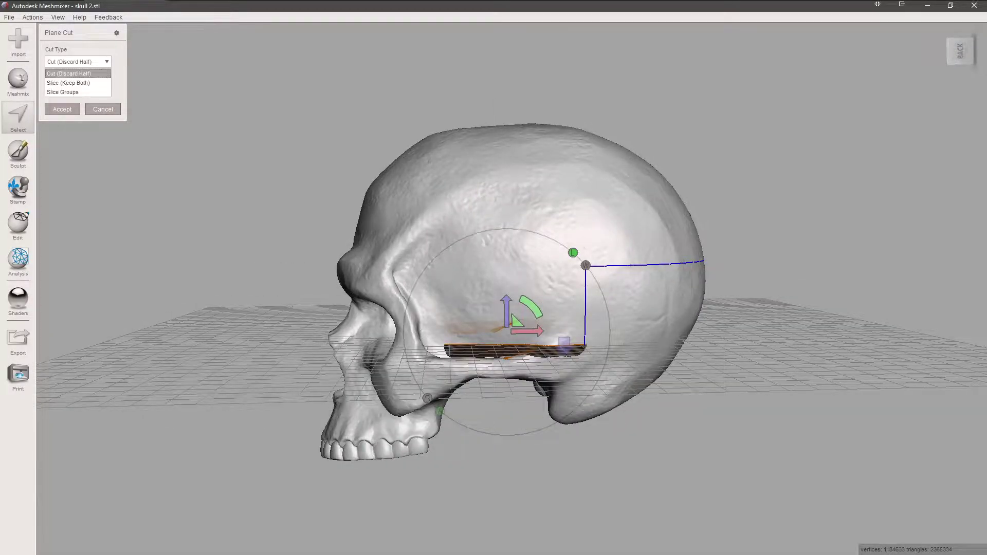
pyautogui.click(72, 82)
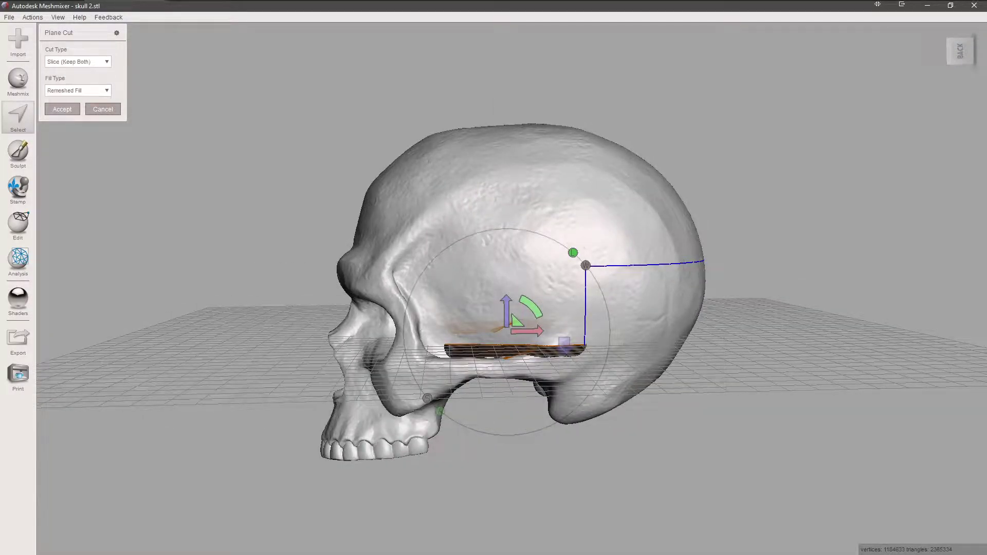
pyautogui.moveTo(506, 344); pyautogui.dragTo(507, 326, button='right')
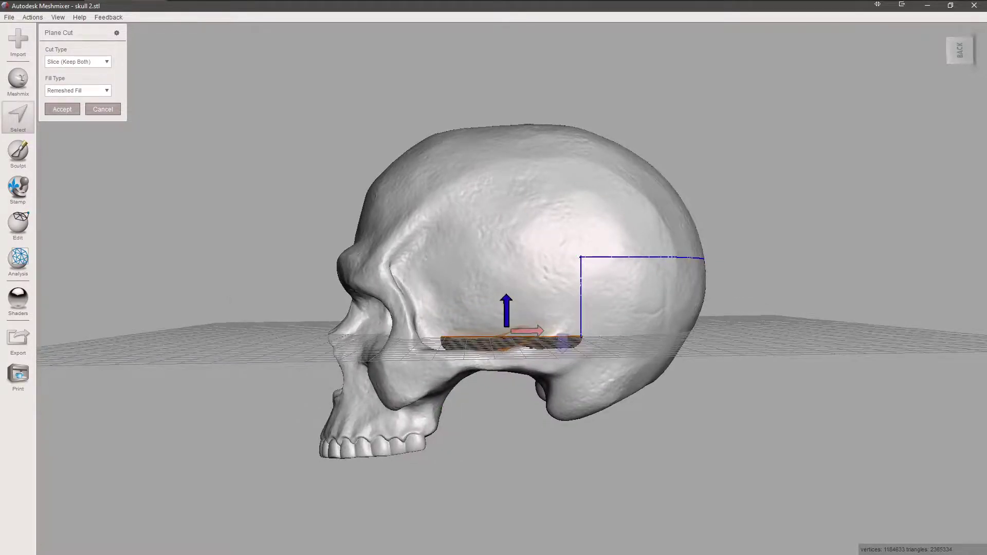
pyautogui.moveTo(506, 311); pyautogui.dragTo(507, 310)
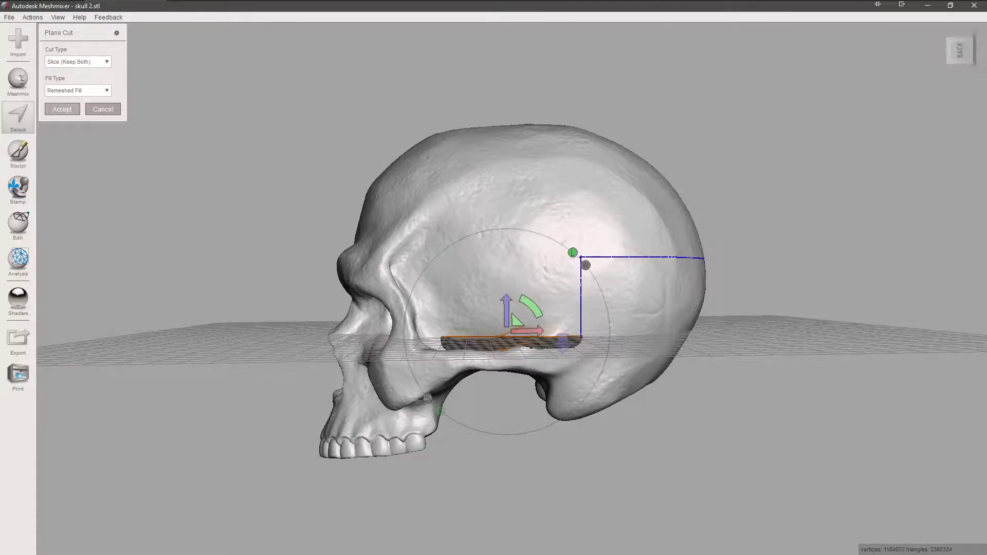
pyautogui.press('Return')
# Brush-select a narrow vertical strip from the front end of the lower horizontal cut down and around to the skull's underside
pyautogui.moveTo(509, 291); pyautogui.dragTo(532, 293, button='right')
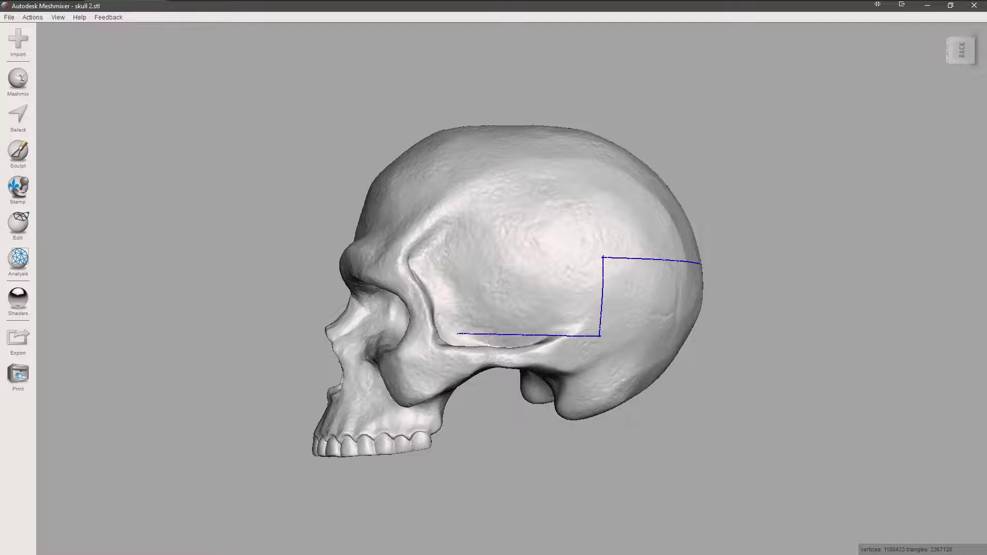
pyautogui.press('s')
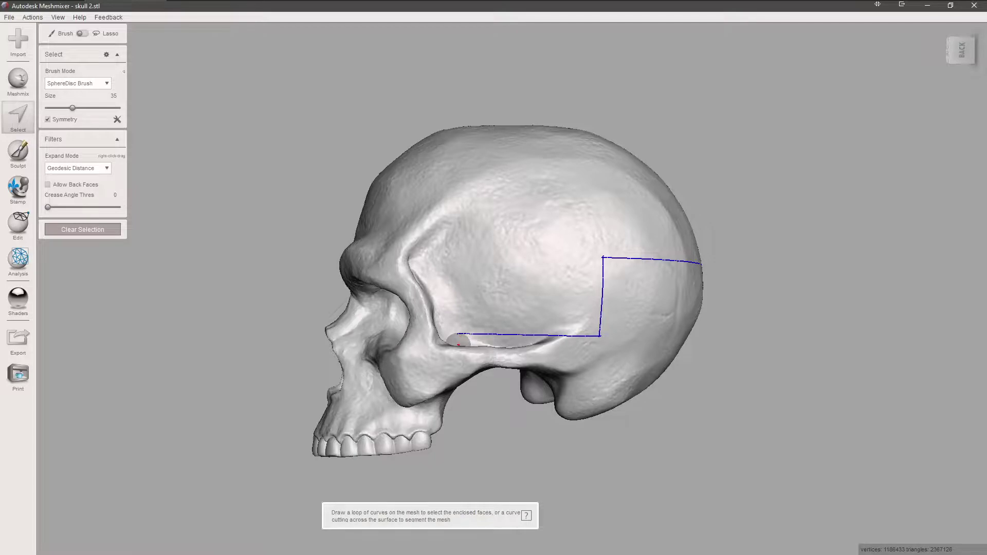
pyautogui.moveTo(458, 342); pyautogui.dragTo(458, 382)
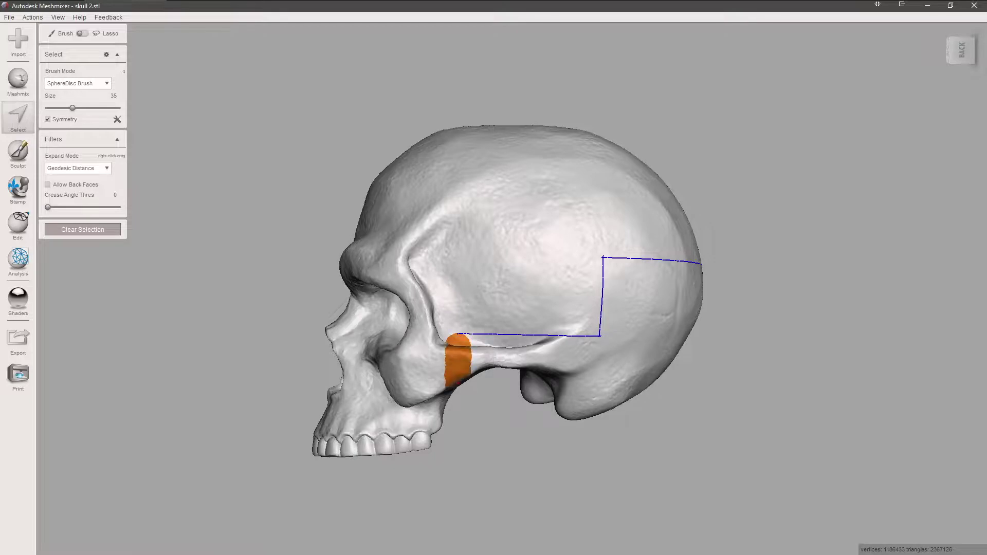
pyautogui.moveTo(443, 312); pyautogui.dragTo(424, 184, button='right')
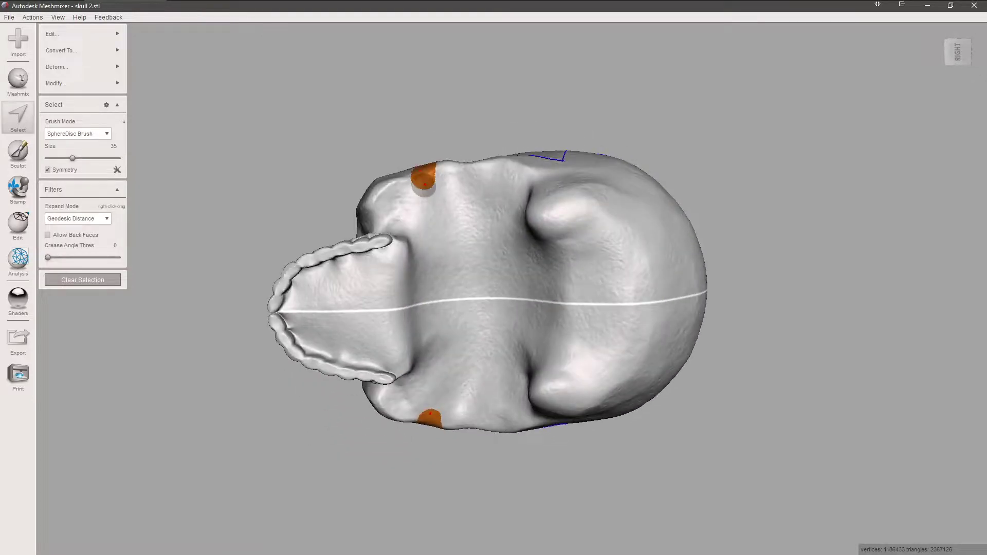
pyautogui.moveTo(424, 183)
pyautogui.mouseDown()
pyautogui.moveTo(429, 288)
pyautogui.moveTo(437, 252)
pyautogui.moveTo(426, 198)
pyautogui.moveTo(416, 226)
pyautogui.moveTo(438, 280)
pyautogui.moveTo(428, 181)
pyautogui.mouseUp()
pyautogui.moveTo(476, 205)
pyautogui.mouseDown(button='right')
pyautogui.moveTo(457, 247)
pyautogui.moveTo(391, 281)
pyautogui.moveTo(435, 337)
pyautogui.mouseUp(button='right')
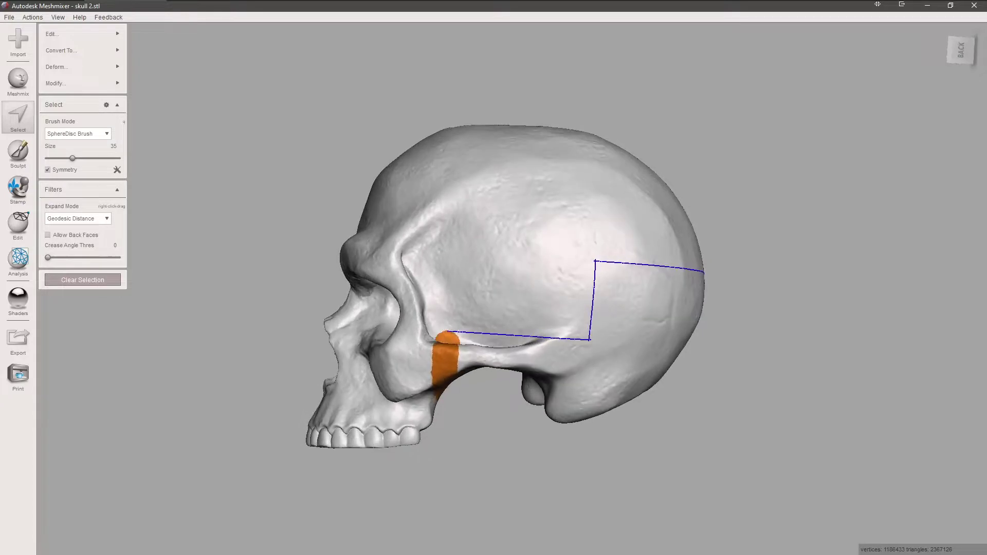
# Slice the strip with a vertical Plane Cut aligned to the horizontal cut's front end, with the cut type Slice (Keep Both)
pyautogui.moveTo(83, 34)
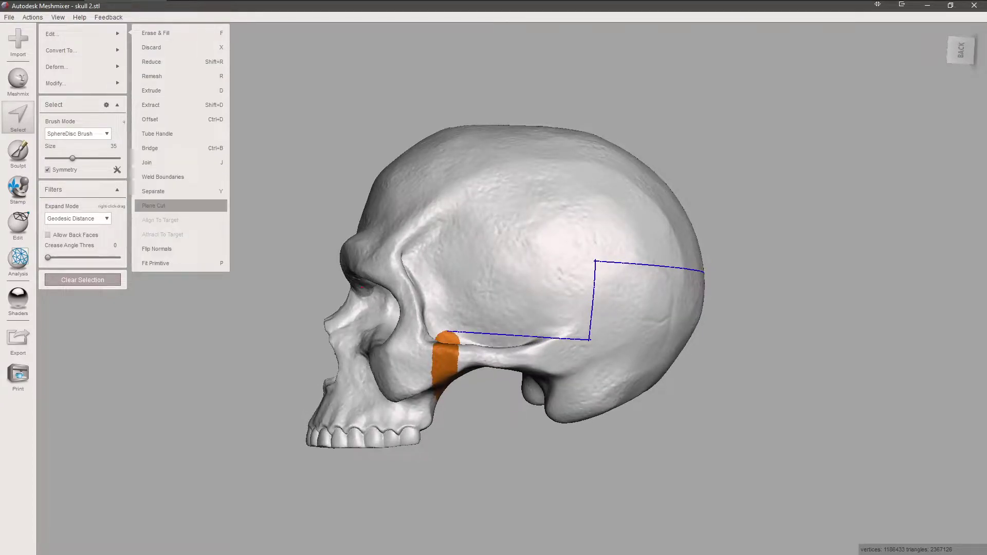
pyautogui.click(154, 206)
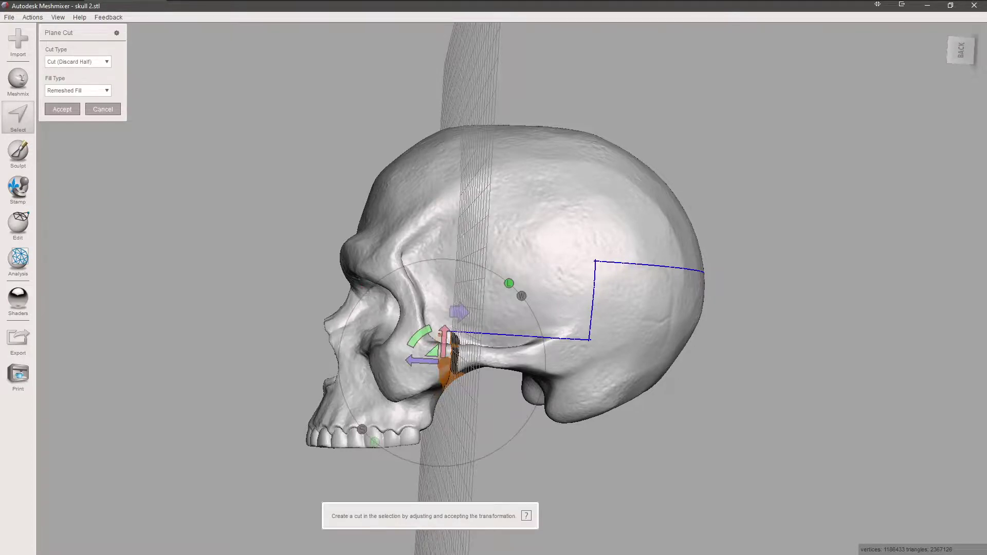
pyautogui.moveTo(422, 360)
pyautogui.mouseDown()
pyautogui.moveTo(437, 361)
pyautogui.moveTo(425, 361)
pyautogui.mouseUp()
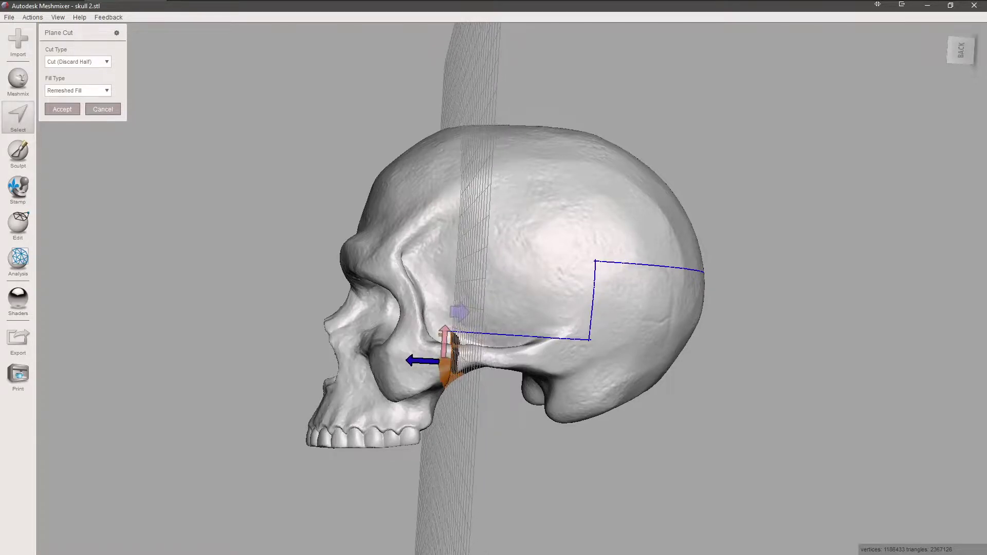
pyautogui.moveTo(422, 361); pyautogui.dragTo(417, 360)
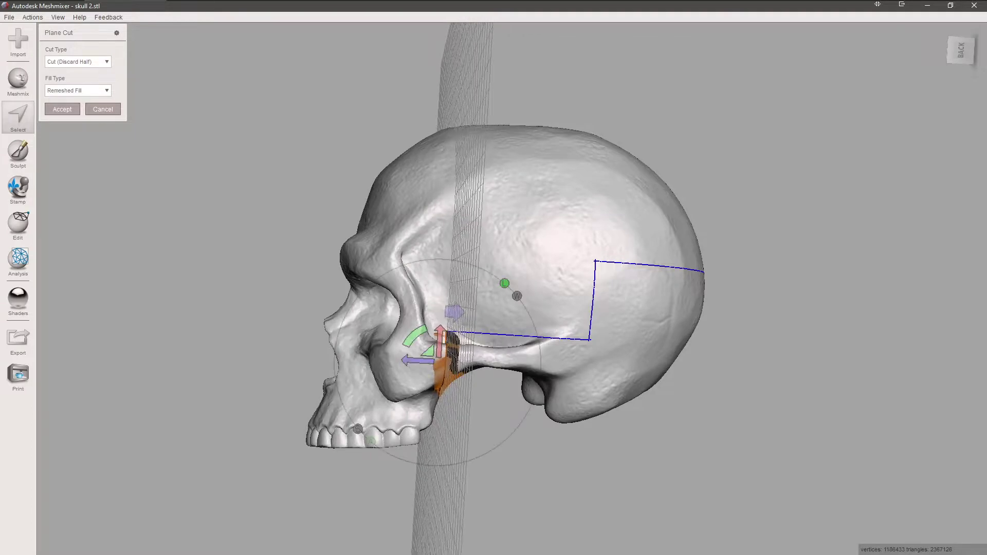
pyautogui.moveTo(514, 309); pyautogui.dragTo(519, 309, button='right')
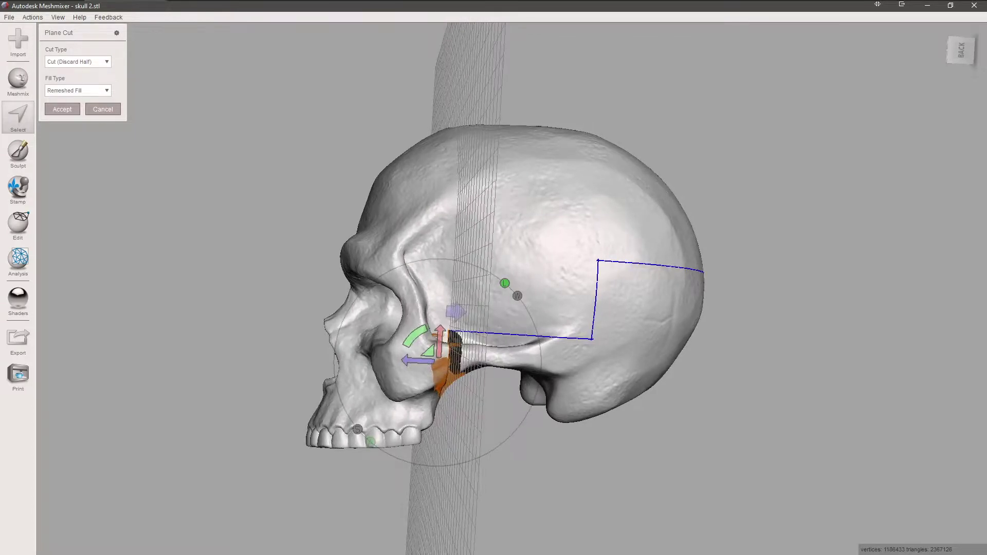
pyautogui.moveTo(418, 360); pyautogui.dragTo(422, 360)
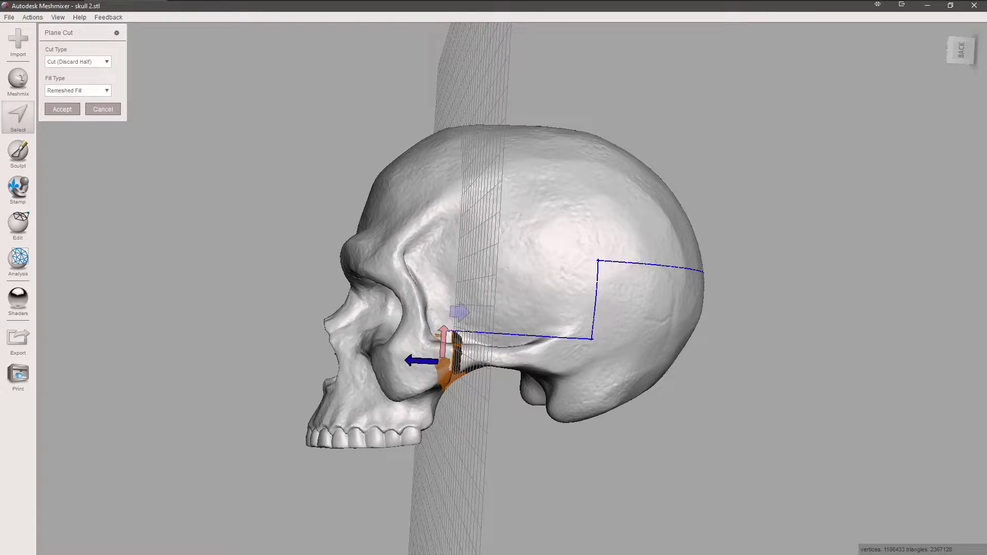
pyautogui.moveTo(421, 361); pyautogui.dragTo(421, 361)
pyautogui.click(77, 62)
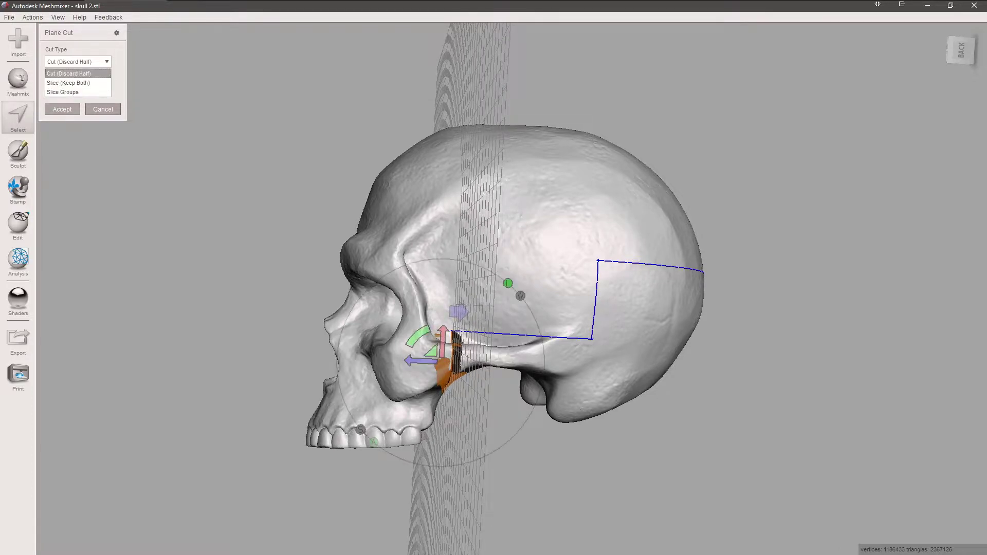
pyautogui.click(67, 83)
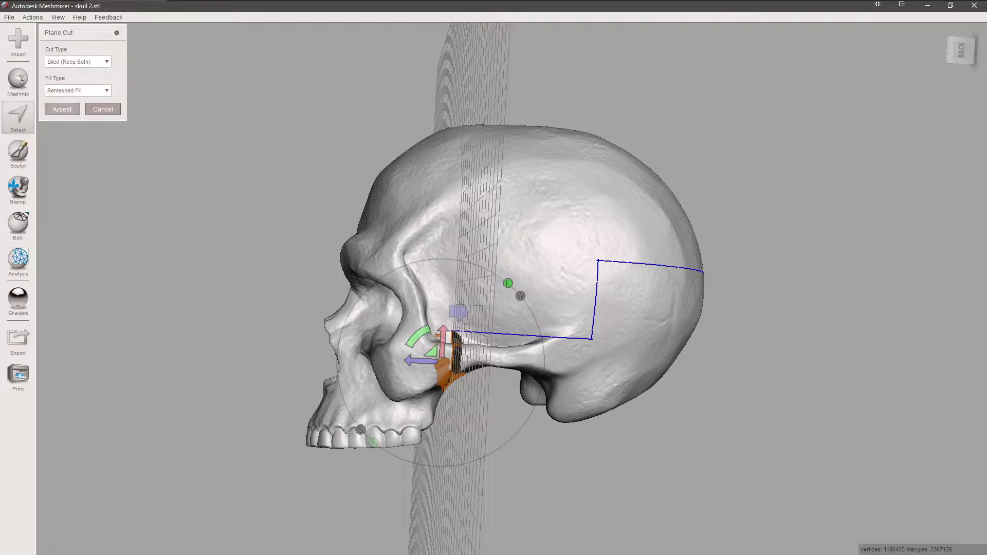
pyautogui.click(61, 109)
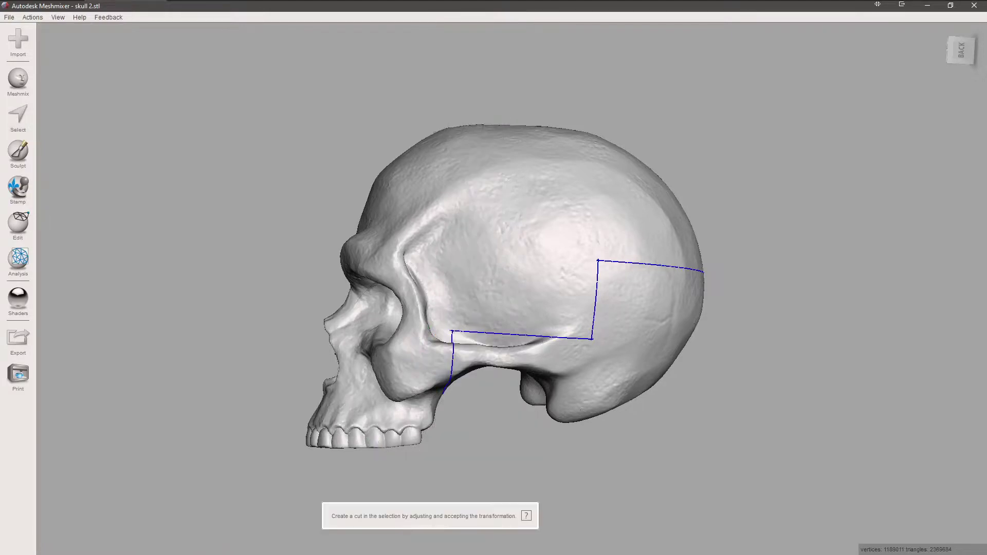
# Split the skull along the stepped seam with Separate Shells and make the front part, shell 1, the active object
pyautogui.moveTo(514, 390)
pyautogui.mouseDown(button='right')
pyautogui.moveTo(520, 216)
pyautogui.moveTo(308, 226)
pyautogui.moveTo(432, 277)
pyautogui.moveTo(443, 350)
pyautogui.moveTo(340, 340)
pyautogui.moveTo(463, 216)
pyautogui.moveTo(607, 237)
pyautogui.moveTo(575, 390)
pyautogui.moveTo(540, 425)
pyautogui.mouseUp(button='right')
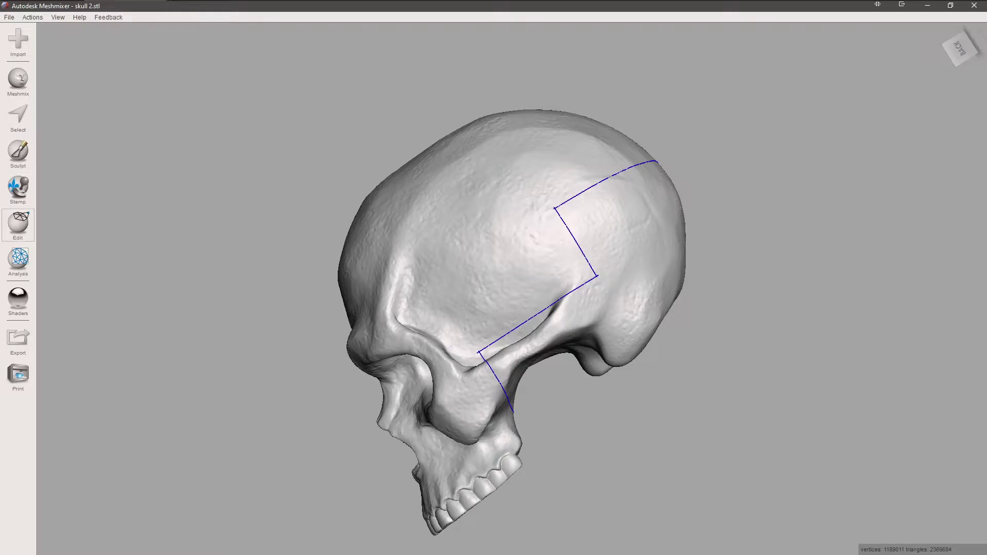
pyautogui.moveTo(18, 224)
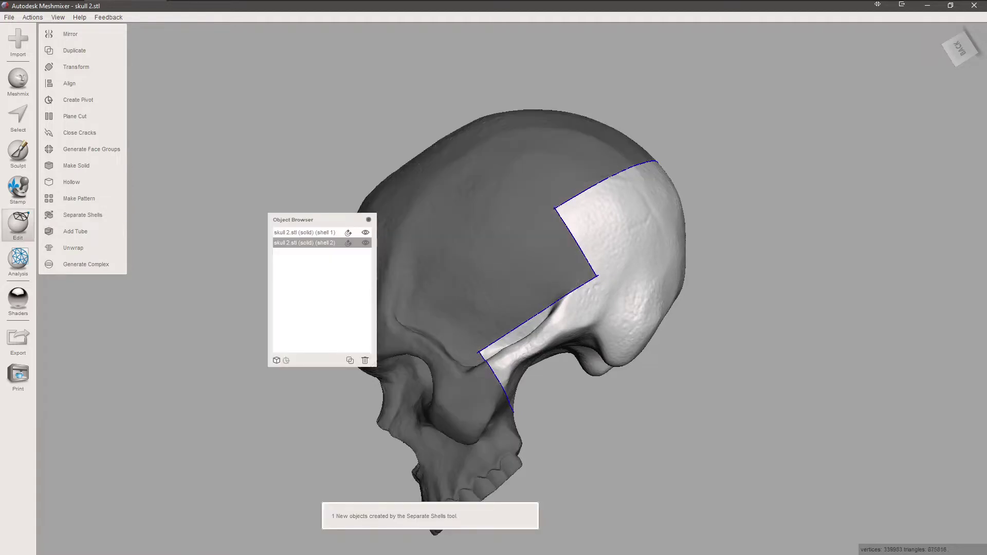
pyautogui.moveTo(669, 277); pyautogui.dragTo(669, 298, button='right')
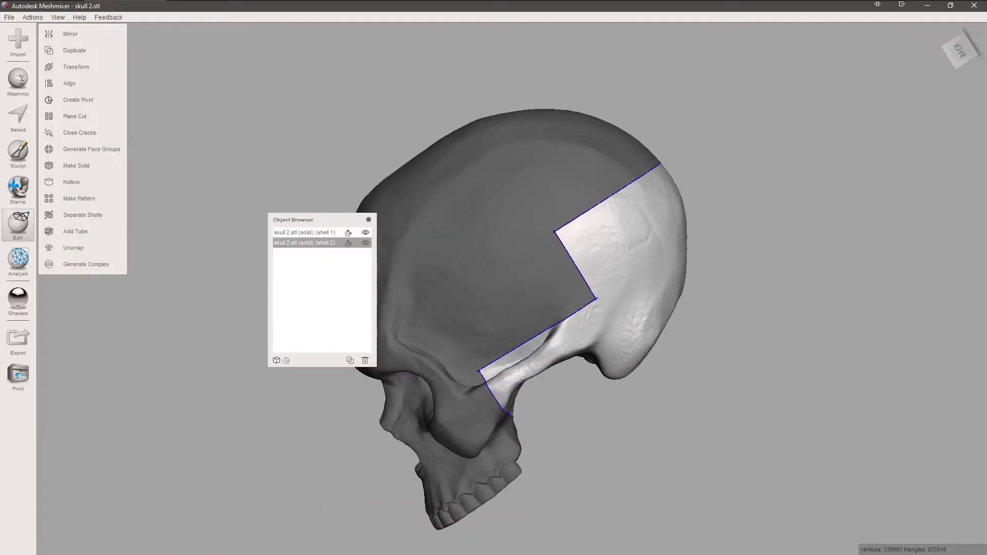
pyautogui.click(304, 232)
pyautogui.moveTo(514, 277); pyautogui.dragTo(488, 267, button='right')
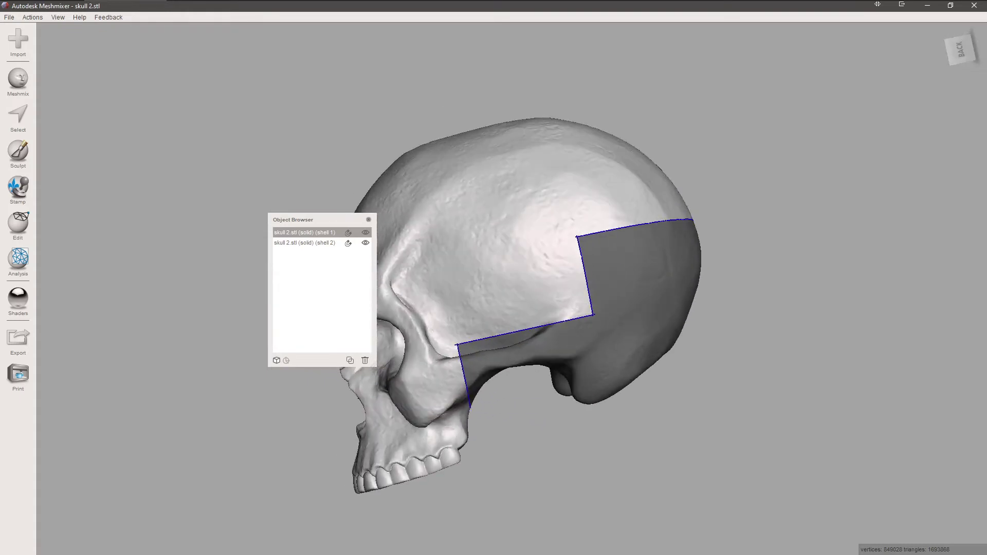
pyautogui.moveTo(633, 272); pyautogui.dragTo(635, 273, button='right')
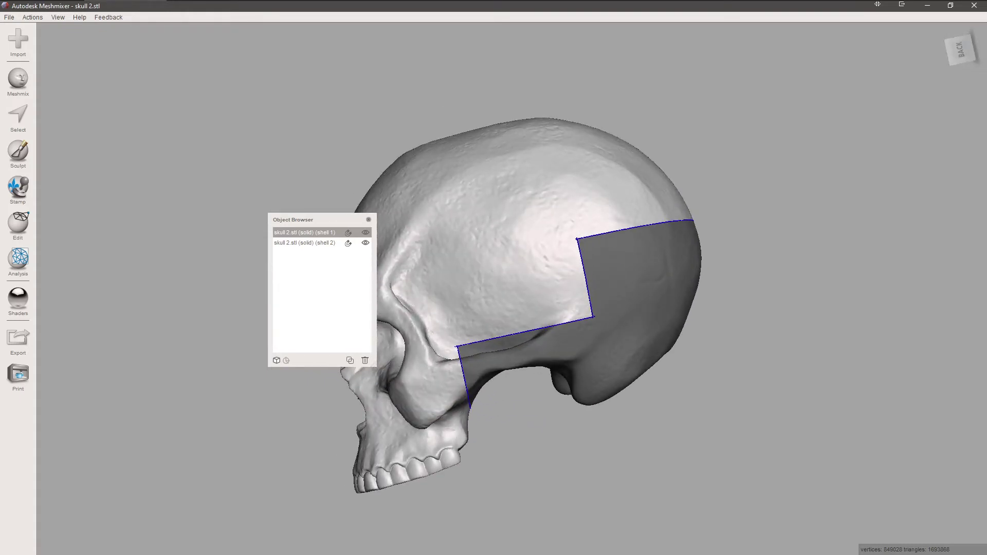